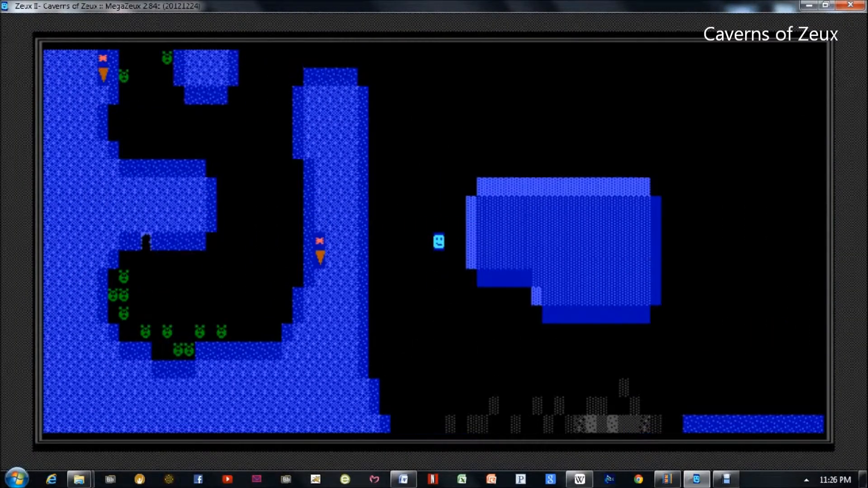
pyautogui.press('Up')
pyautogui.press('Up')
pyautogui.press('Up')
pyautogui.press('Up')
# Walk the player smiley up and left through the blue cavern passage toward the castle board.
pyautogui.press('Left')
pyautogui.press('Left')
pyautogui.press('Left')
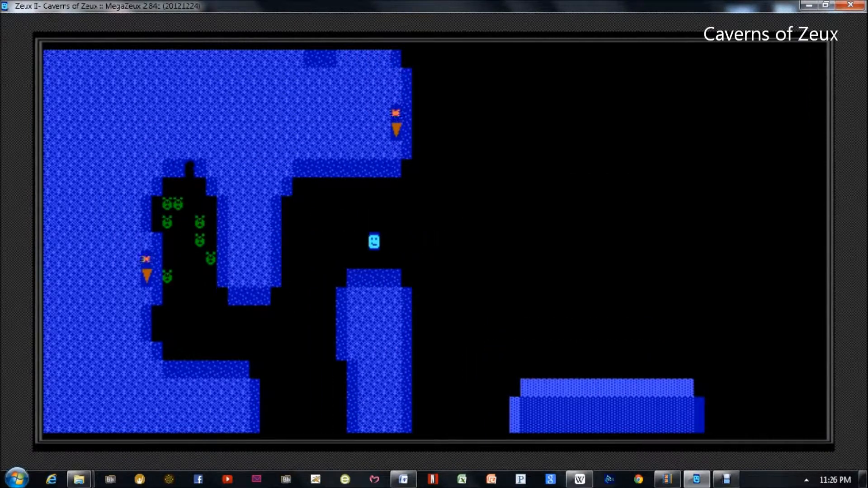
pyautogui.press('Left')
pyautogui.press('Left')
pyautogui.press('Down')
pyautogui.press('Left')
pyautogui.press('Left')
pyautogui.press('Left')
pyautogui.press('Down')
pyautogui.press('Down')
pyautogui.press('Down')
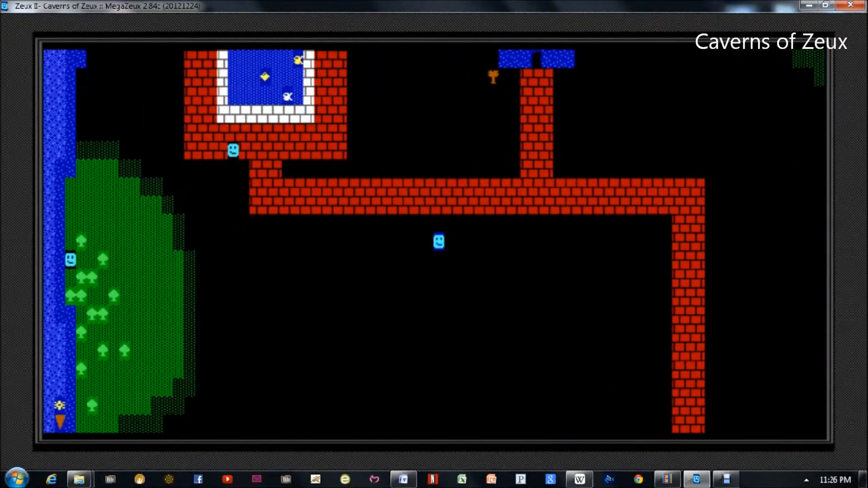
# Walk left across the grass to the dwarf and dismiss his message asking for three amulets.
pyautogui.press('Left')
pyautogui.press('Left')
pyautogui.press('Left')
pyautogui.press('Left')
pyautogui.press('Left')
pyautogui.press('Left')
pyautogui.press('Left')
pyautogui.press('Left')
pyautogui.press('Left')
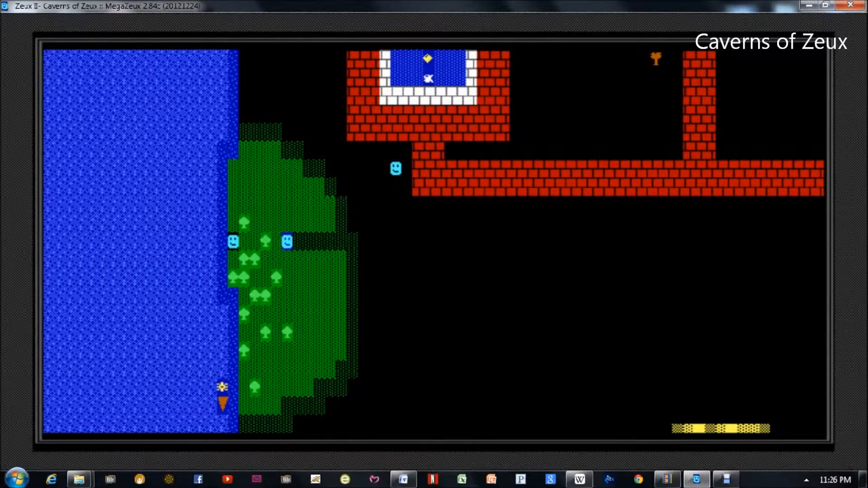
pyautogui.press('Left')
pyautogui.press('Up')
pyautogui.press('Up')
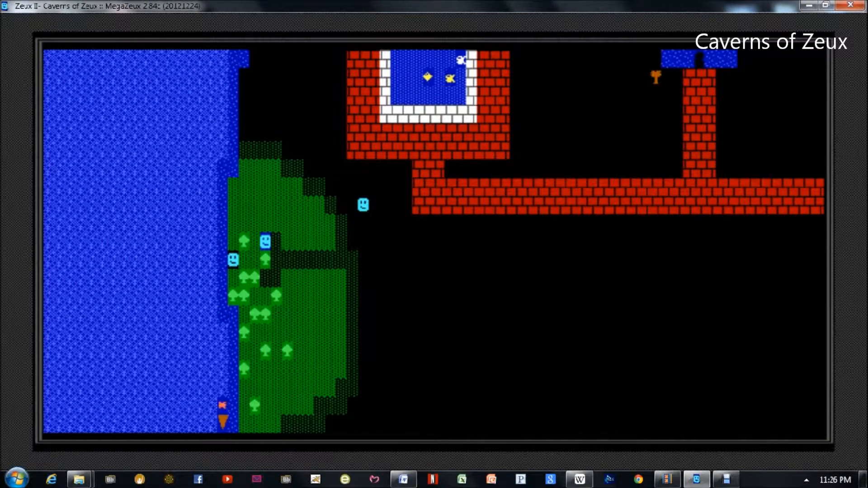
pyautogui.press('Down')
pyautogui.press('Left')
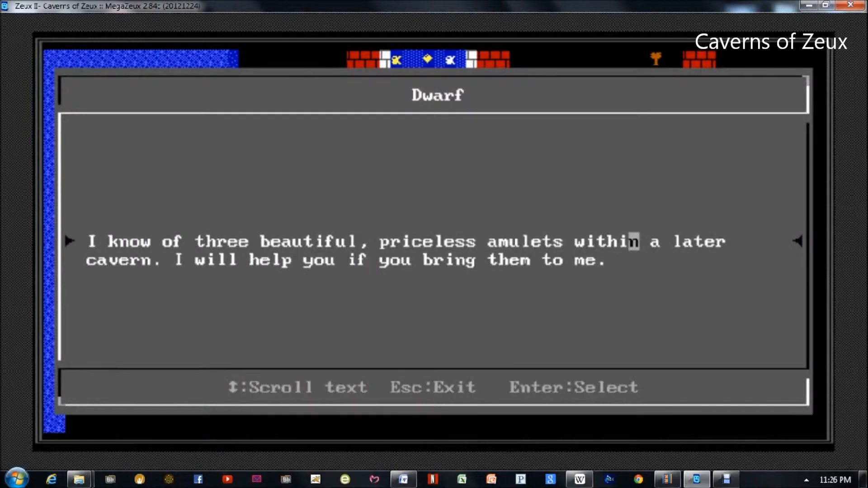
pyautogui.press('Return')
# Follow the brick path right and up the column into the next blue cavern, then move around it.
pyautogui.press('Up')
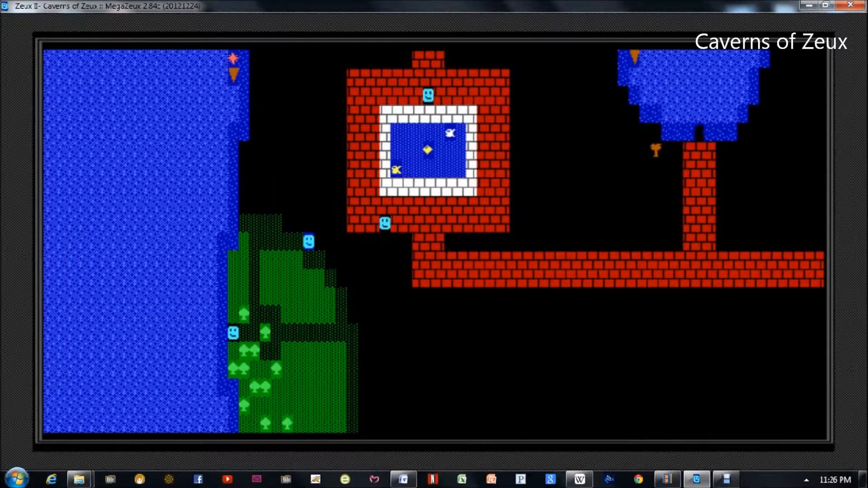
pyautogui.press('Down')
pyautogui.press('Right')
pyautogui.press('Right')
pyautogui.press('Right')
pyautogui.press('Right')
pyautogui.press('Right')
pyautogui.press('Right')
pyautogui.press('Right')
pyautogui.press('Right')
pyautogui.press('Right')
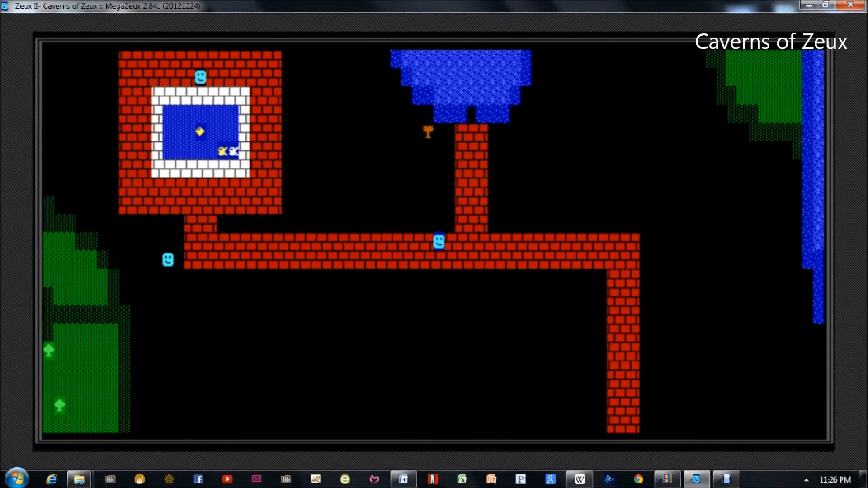
pyautogui.press('Right')
pyautogui.press('Right')
pyautogui.press('Right')
pyautogui.press('Up')
pyautogui.press('Up')
pyautogui.press('Up')
pyautogui.press('Up')
pyautogui.press('Up')
pyautogui.press('Up')
pyautogui.press('Up')
pyautogui.press('Up')
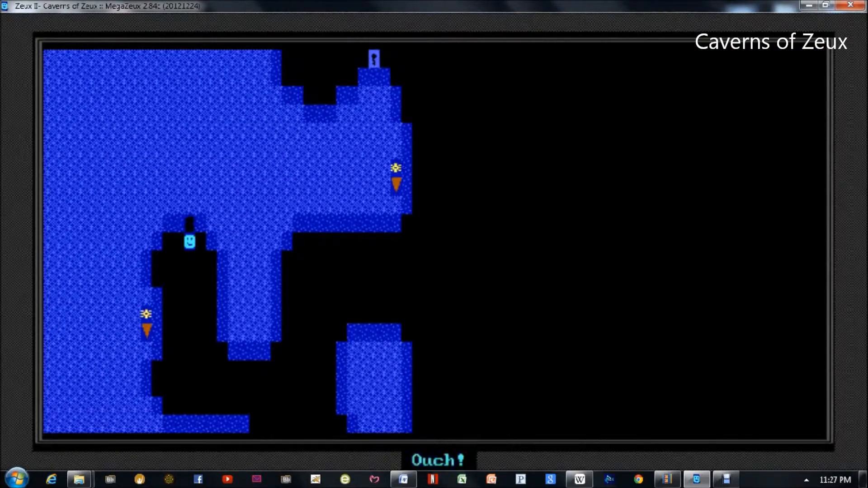
pyautogui.press('Down')
pyautogui.press('Down')
pyautogui.press('Down')
pyautogui.press('Right')
pyautogui.press('Right')
pyautogui.press('Right')
pyautogui.press('Up')
pyautogui.press('Up')
pyautogui.press('Up')
pyautogui.press('Right')
pyautogui.press('Right')
pyautogui.press('Right')
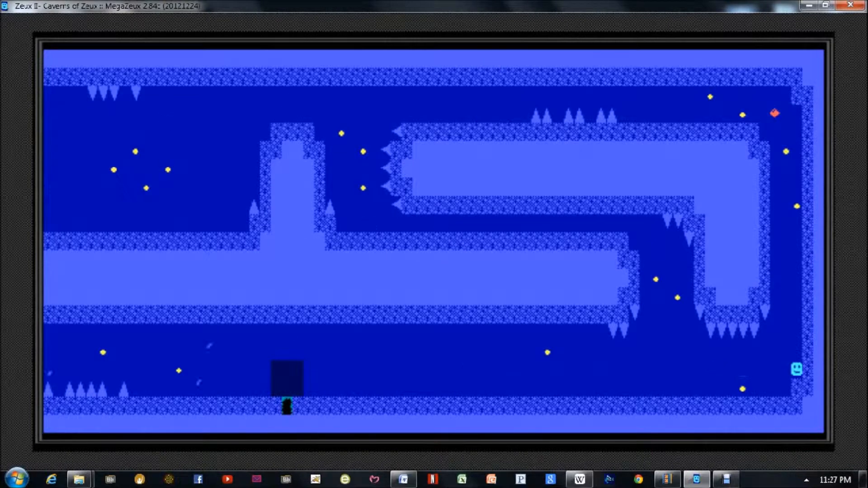
# Run along the lower corridor to the far right wall and climb up to grab the rainbow gem.
pyautogui.press('Up')
pyautogui.press('Left')
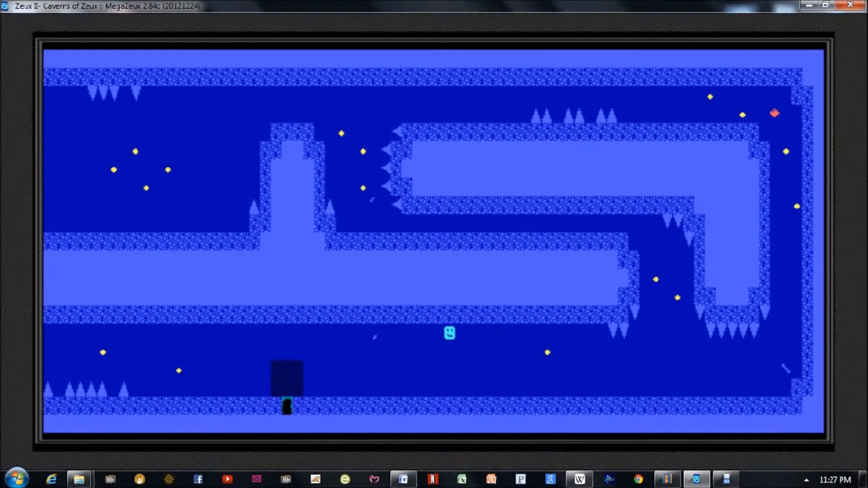
pyautogui.press('Right')
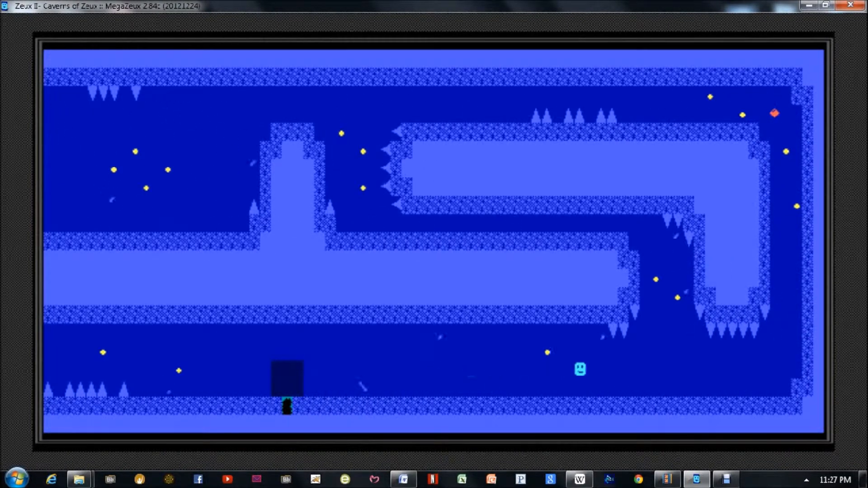
pyautogui.press('Up')
pyautogui.press('Up')
pyautogui.press('Left')
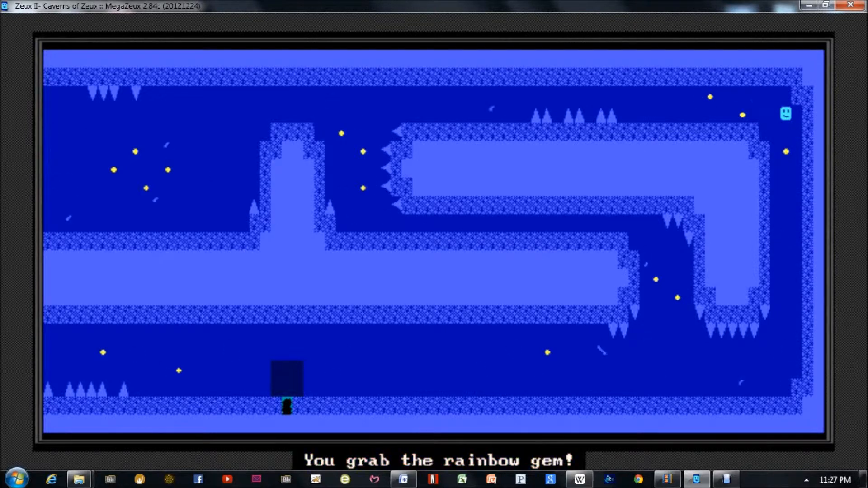